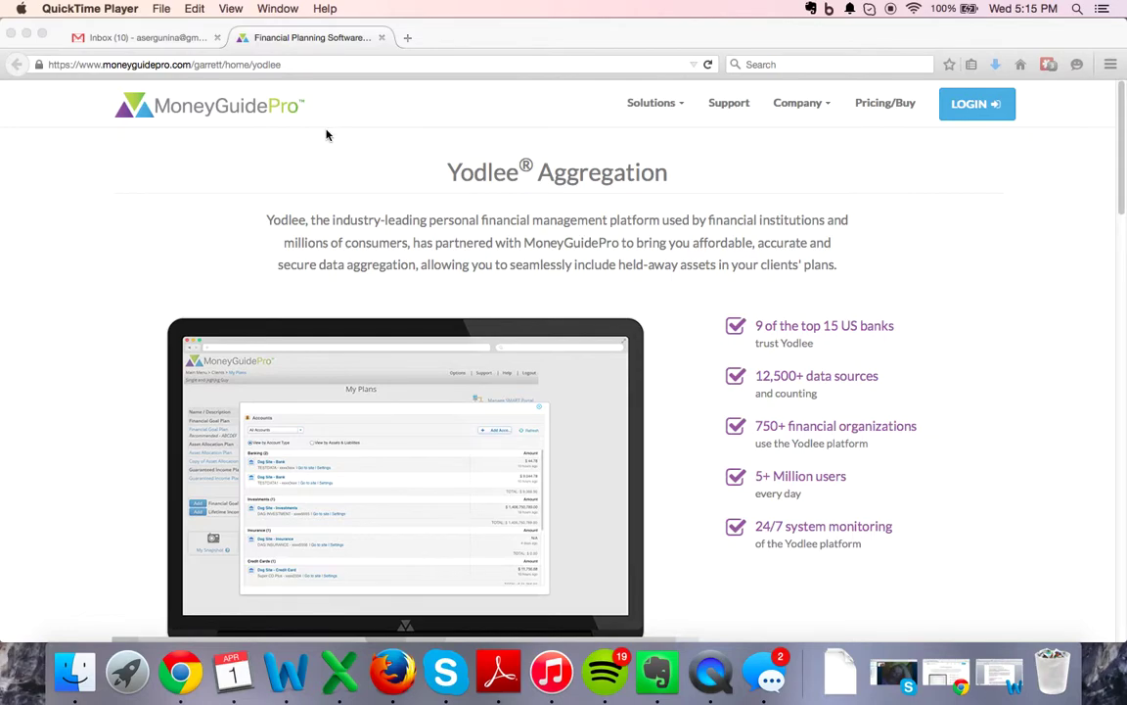
# - In Firefox's Gmail inbox, open the 'Your Advisor has given you access' email
pyautogui.click(142, 41)
pyautogui.click(142, 39)
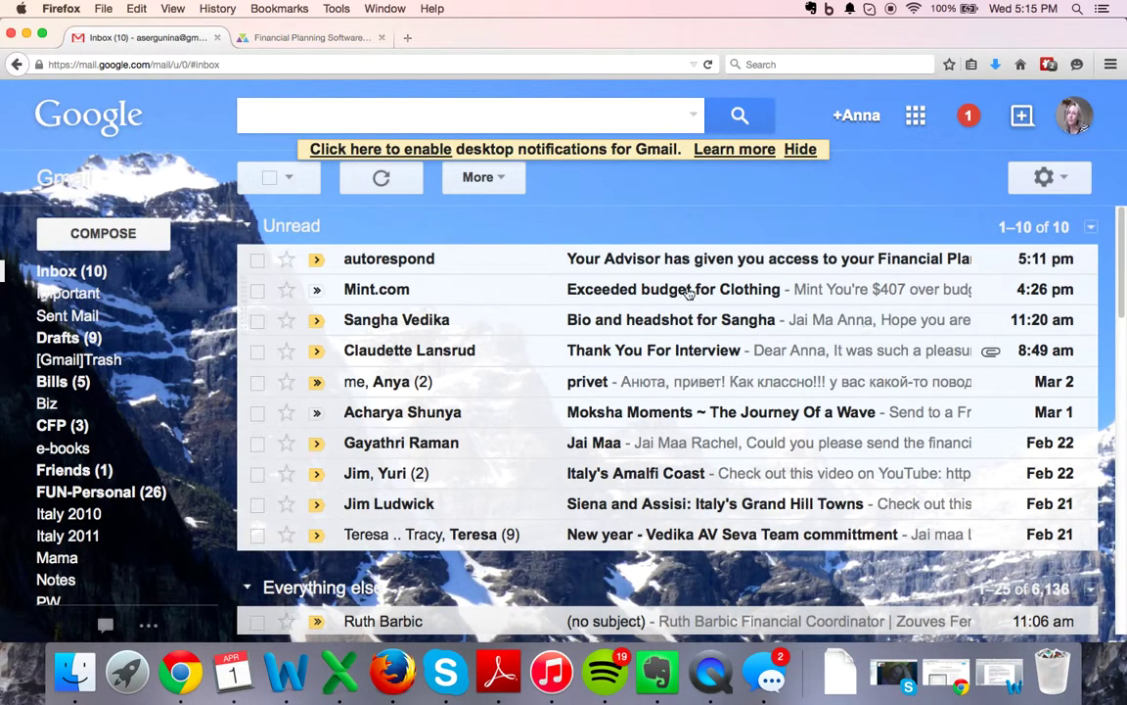
pyautogui.click(595, 260)
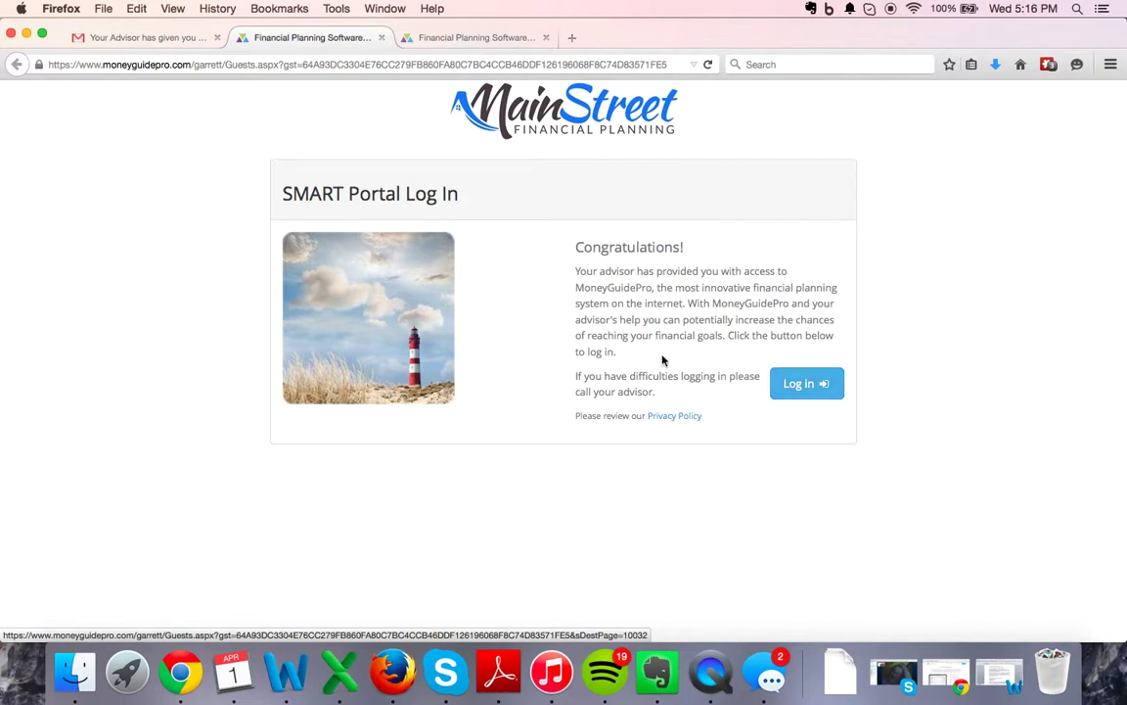
# - Log in to the SMART Portal, replacing the prefilled user ID with the client's ID and entering the password
pyautogui.click(818, 395)
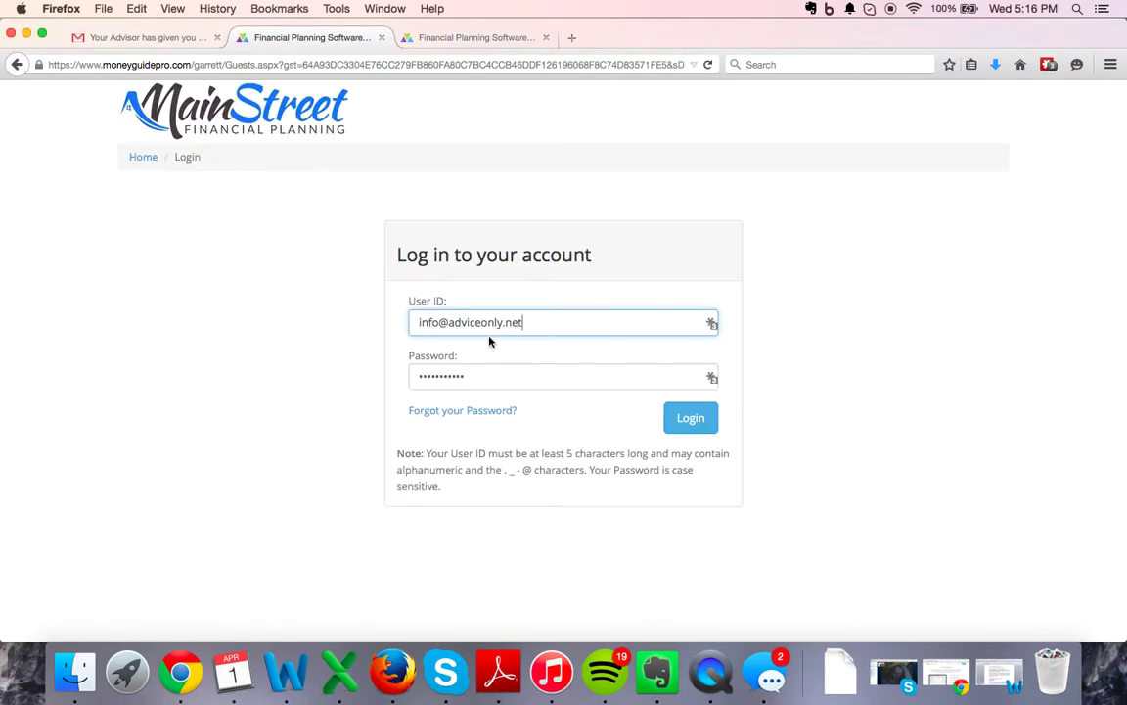
pyautogui.moveTo(544, 322); pyautogui.dragTo(404, 321)
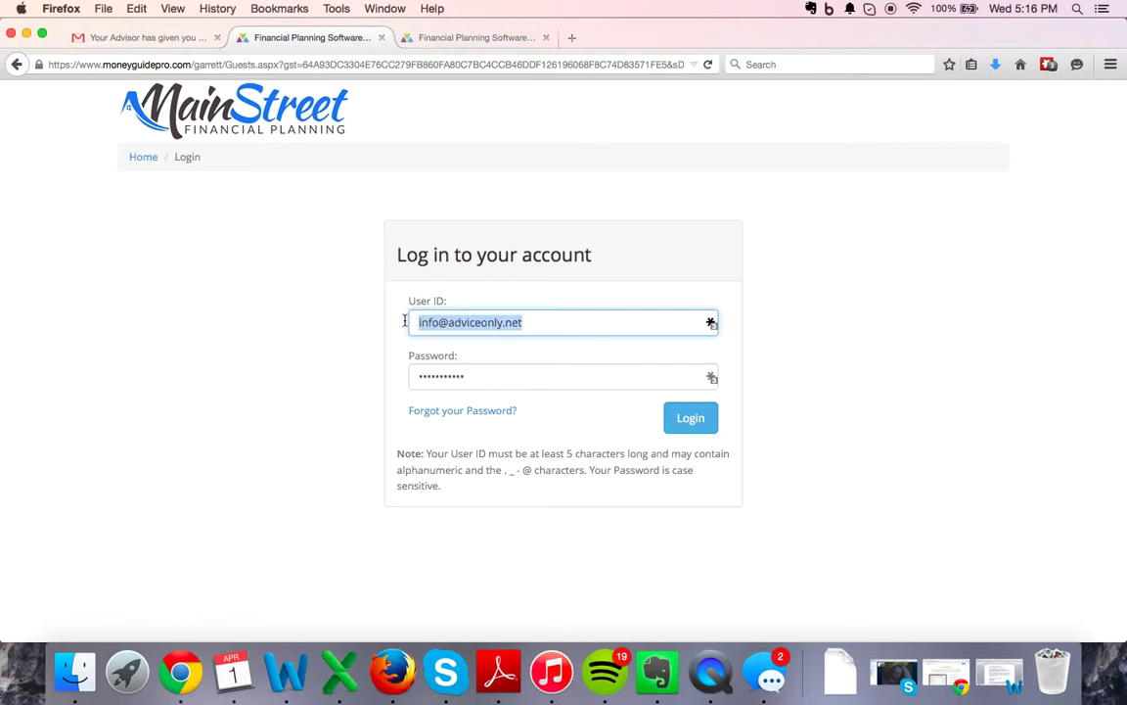
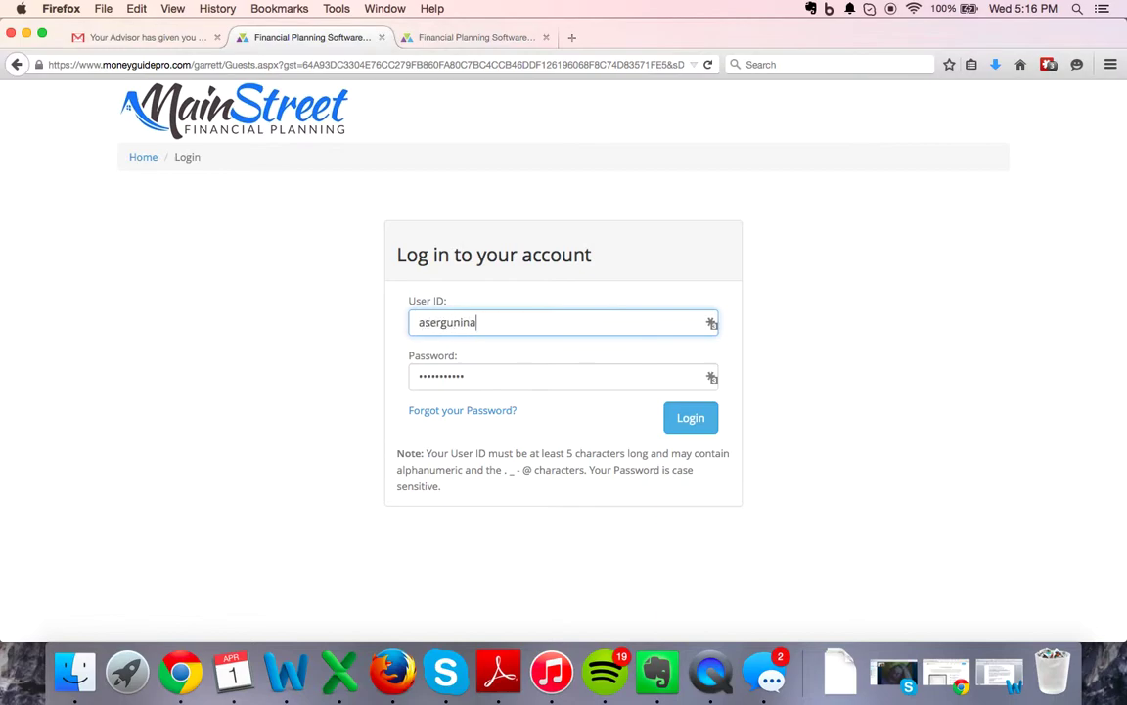
pyautogui.press('Tab')
pyautogui.write('••••••')
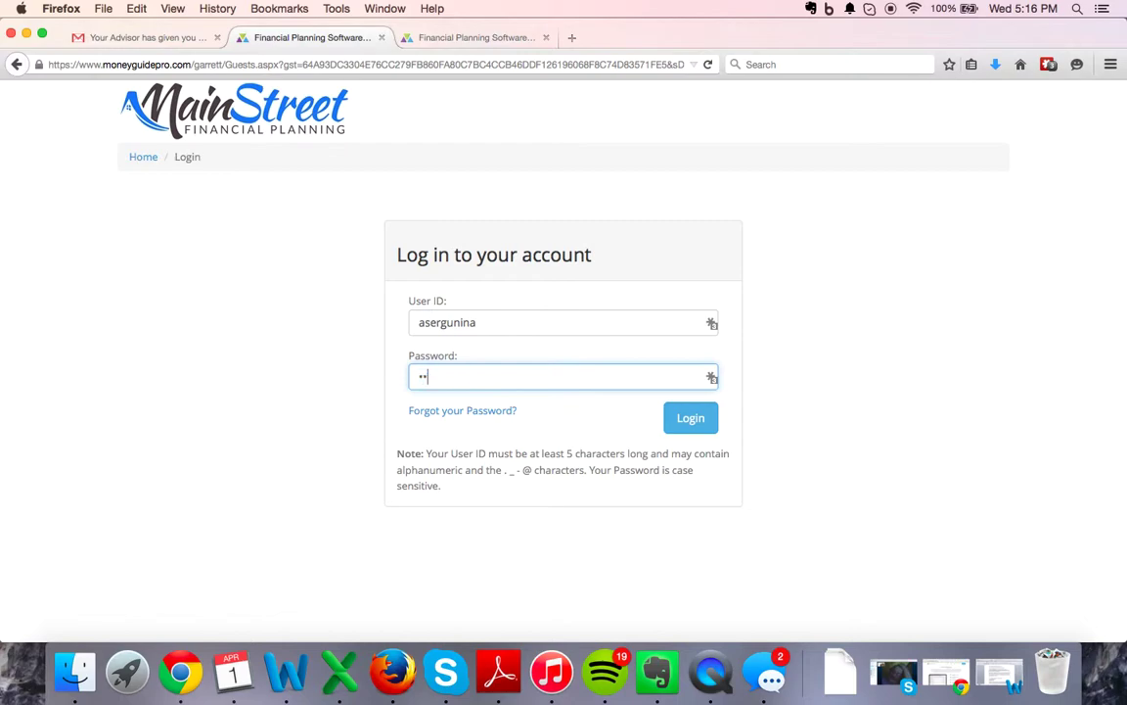
pyautogui.press('BackSpace')
pyautogui.press('BackSpace')
pyautogui.press('BackSpace')
pyautogui.press('BackSpace')
pyautogui.press('BackSpace')
pyautogui.press('BackSpace')
pyautogui.write('•••••••••••')
pyautogui.click(710, 418)
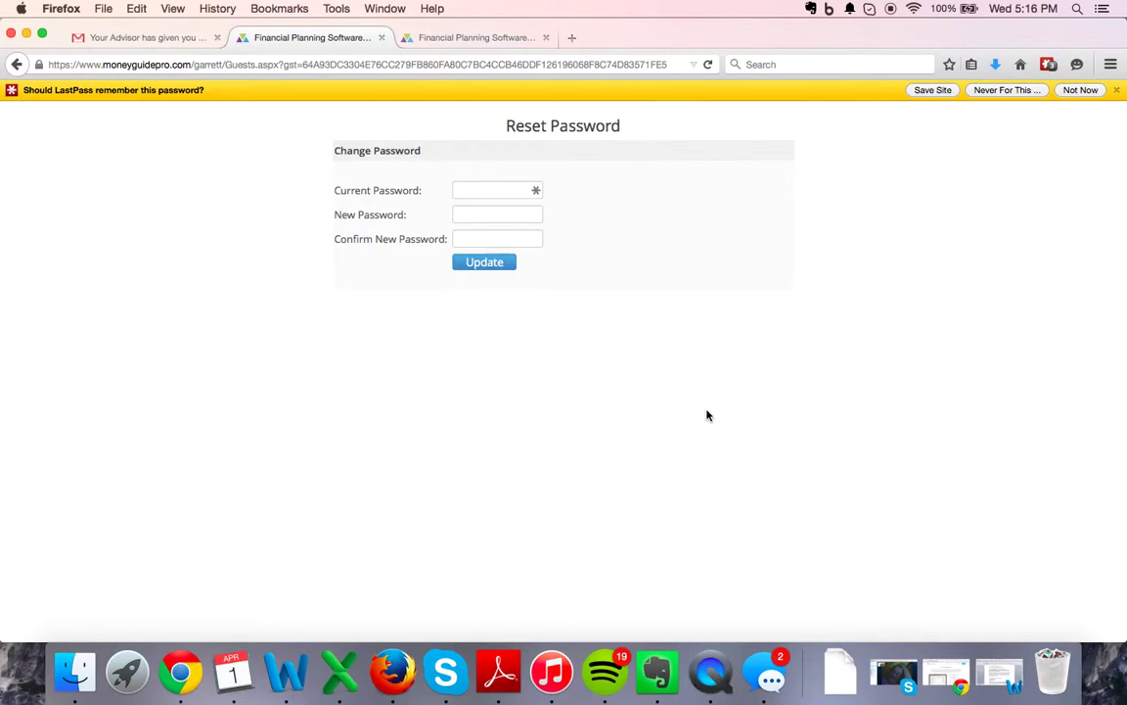
# - Dismiss the LastPass bar and enter the temporary password as Current Password
pyautogui.click(1116, 89)
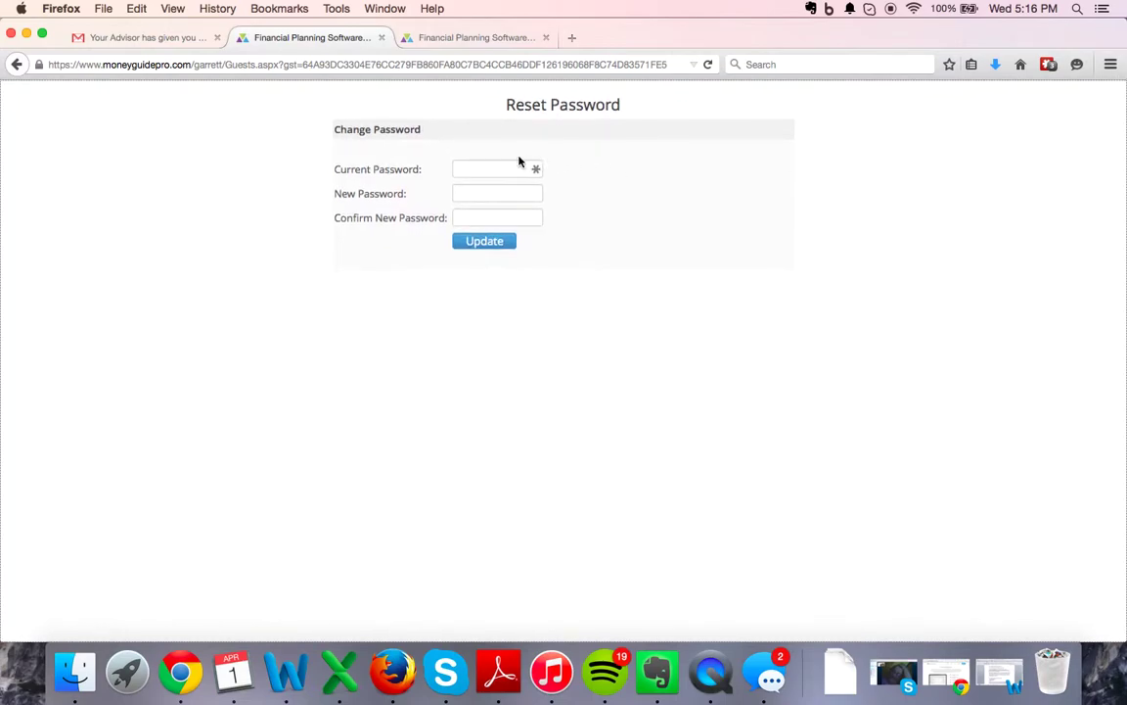
pyautogui.click(475, 168)
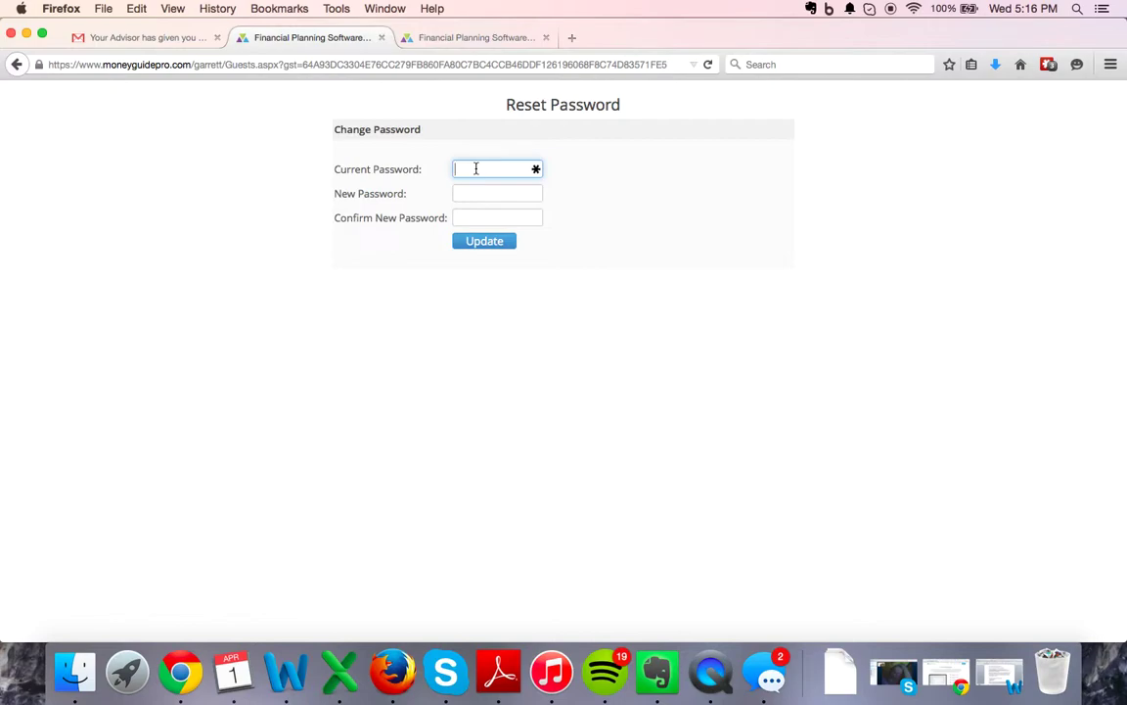
pyautogui.write('••••••••••••')
pyautogui.press('Tab')
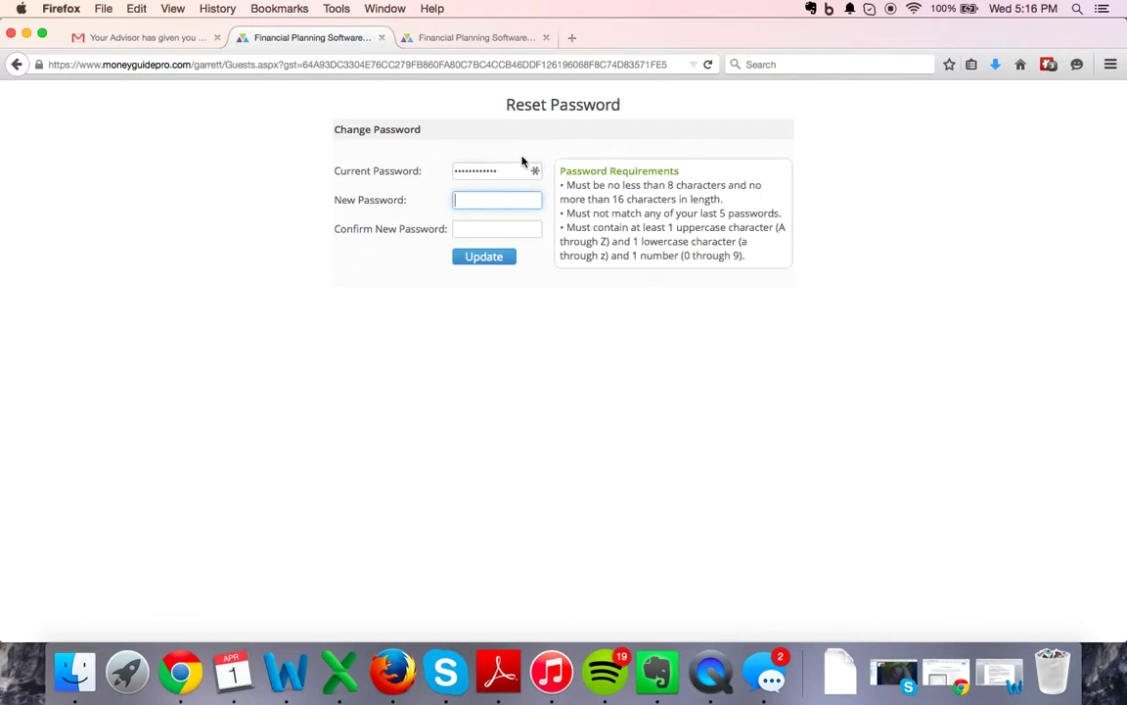
pyautogui.moveTo(515, 168); pyautogui.dragTo(432, 161)
pyautogui.write('••••••••')
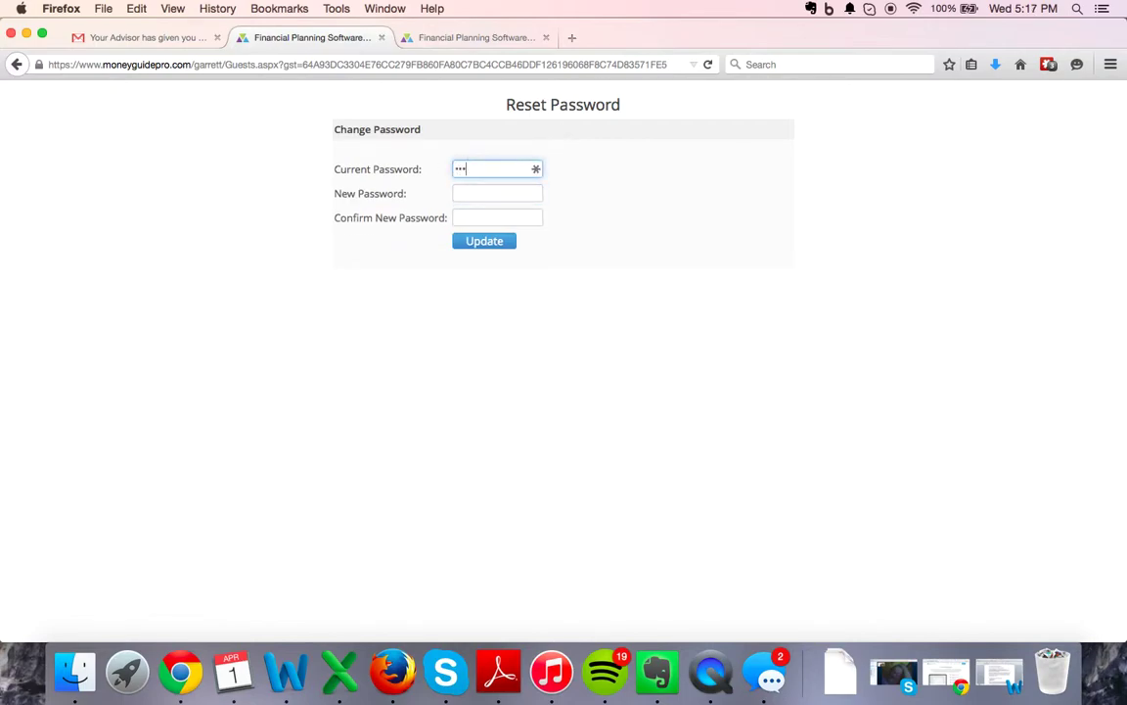
pyautogui.write('•••')
# - Enter and confirm the new password, then submit it with Update
pyautogui.press('Tab')
pyautogui.write('••••')
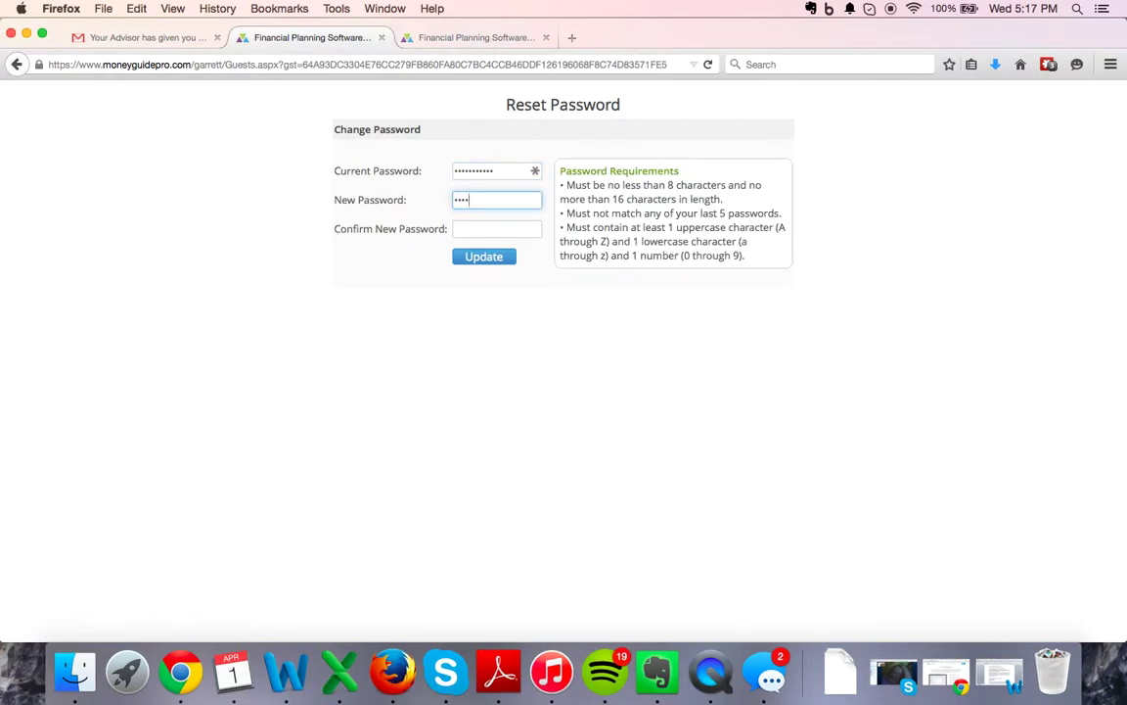
pyautogui.press('BackSpace')
pyautogui.press('BackSpace')
pyautogui.press('BackSpace')
pyautogui.press('BackSpace')
pyautogui.write('••••••••••••')
pyautogui.click(457, 228)
pyautogui.write('•••••••')
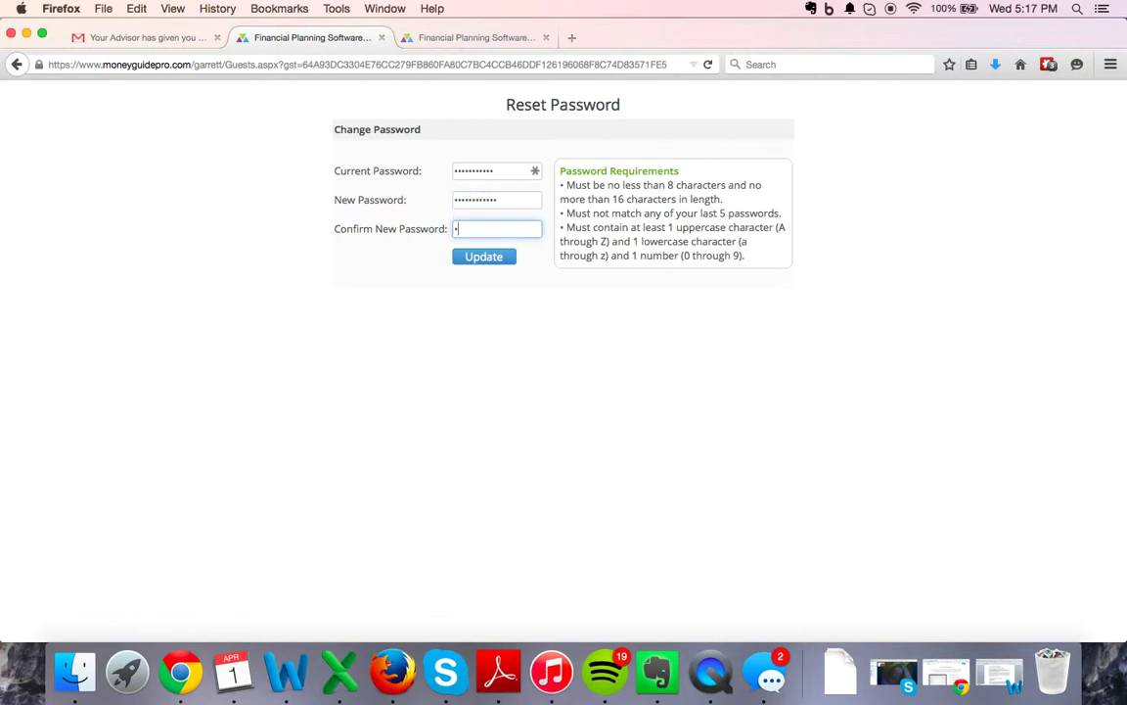
pyautogui.write('•••••')
pyautogui.click(488, 257)
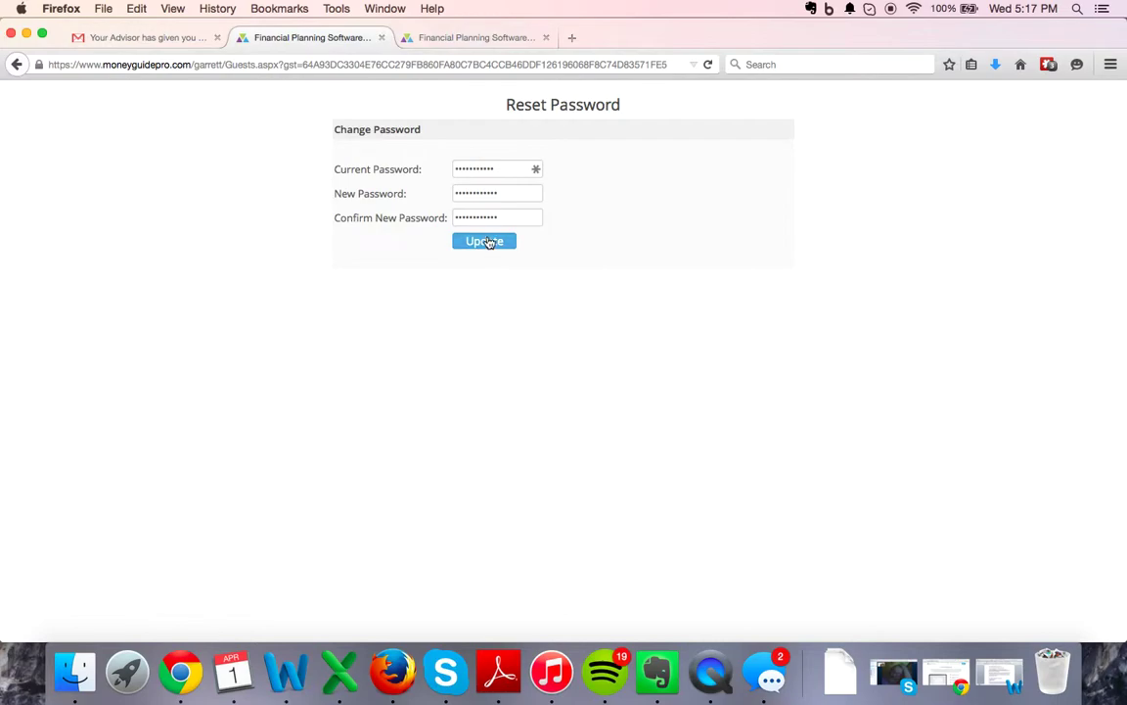
pyautogui.click(486, 241)
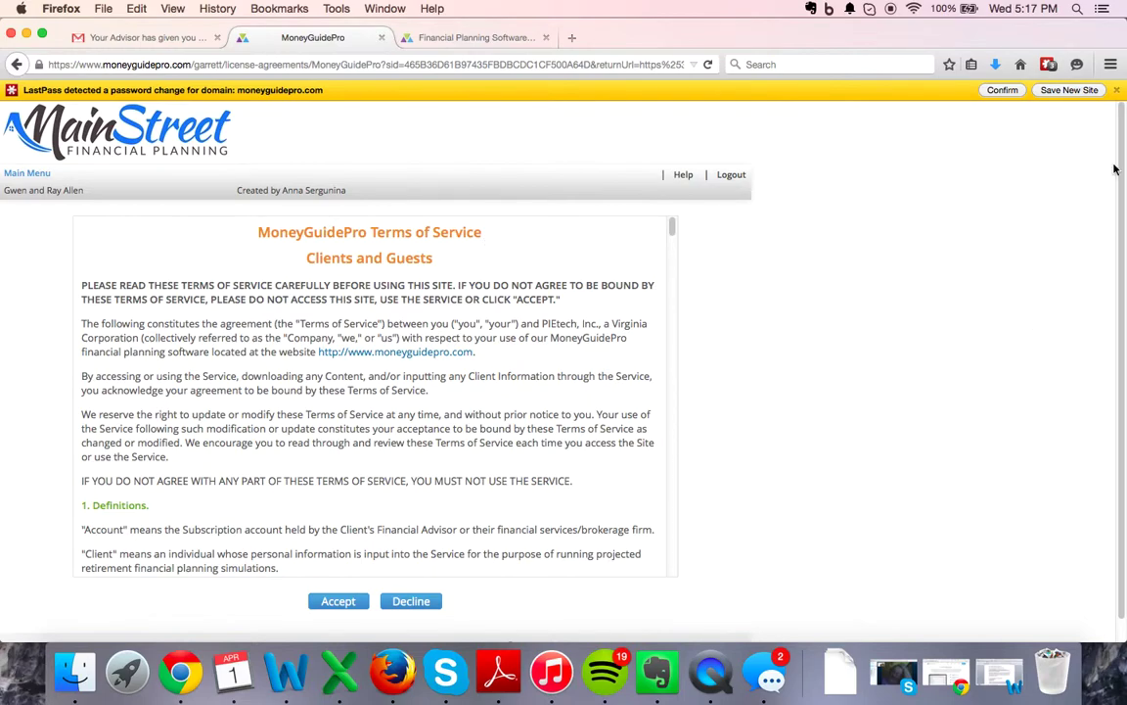
# - Dismiss the LastPass notice, scroll through the client Terms of Service, and accept them
pyautogui.click(1119, 90)
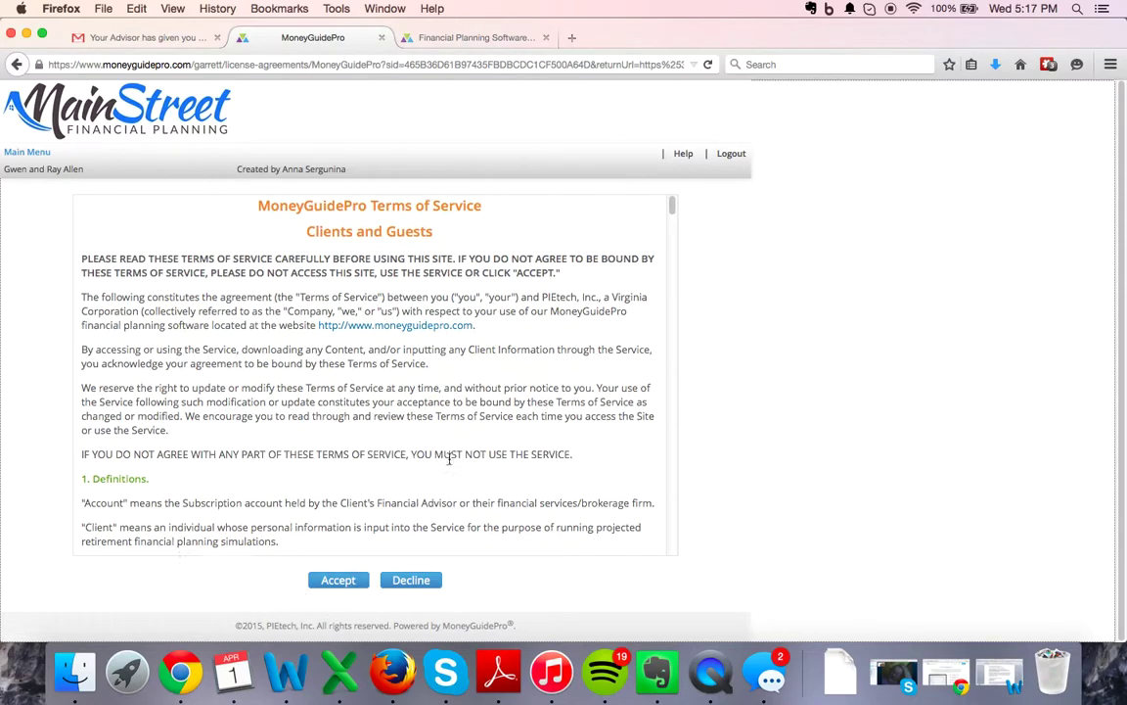
pyautogui.scroll(-10, 448, 459)
pyautogui.scroll(-15, 451, 460)
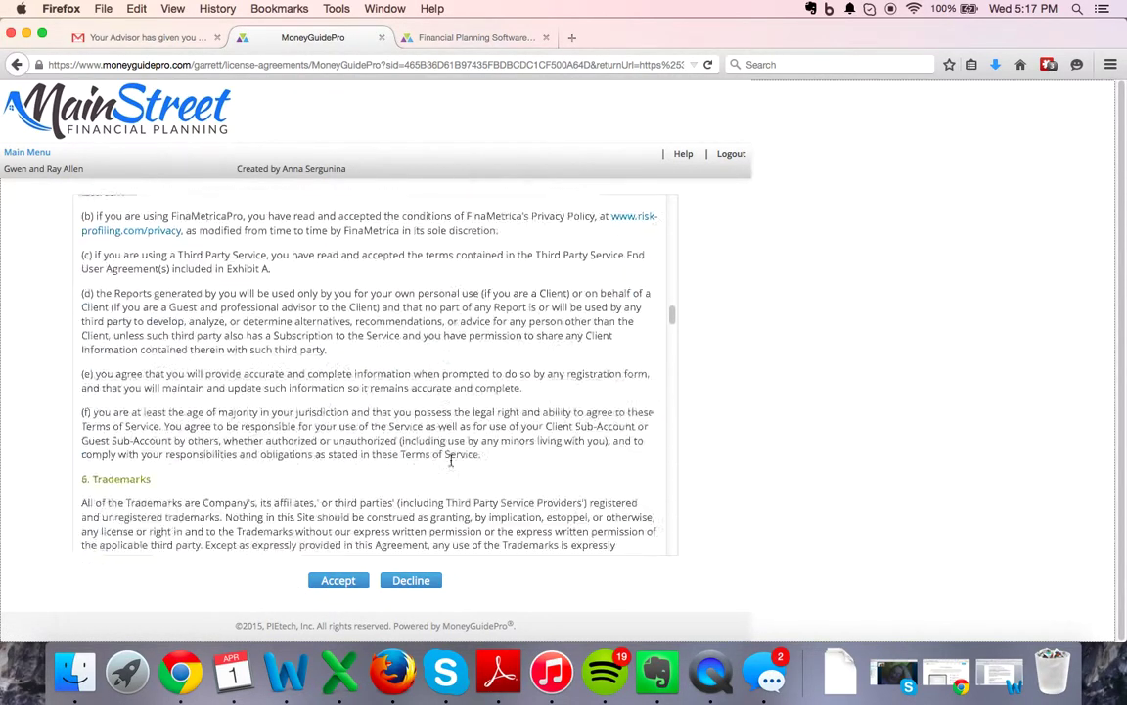
pyautogui.click(327, 580)
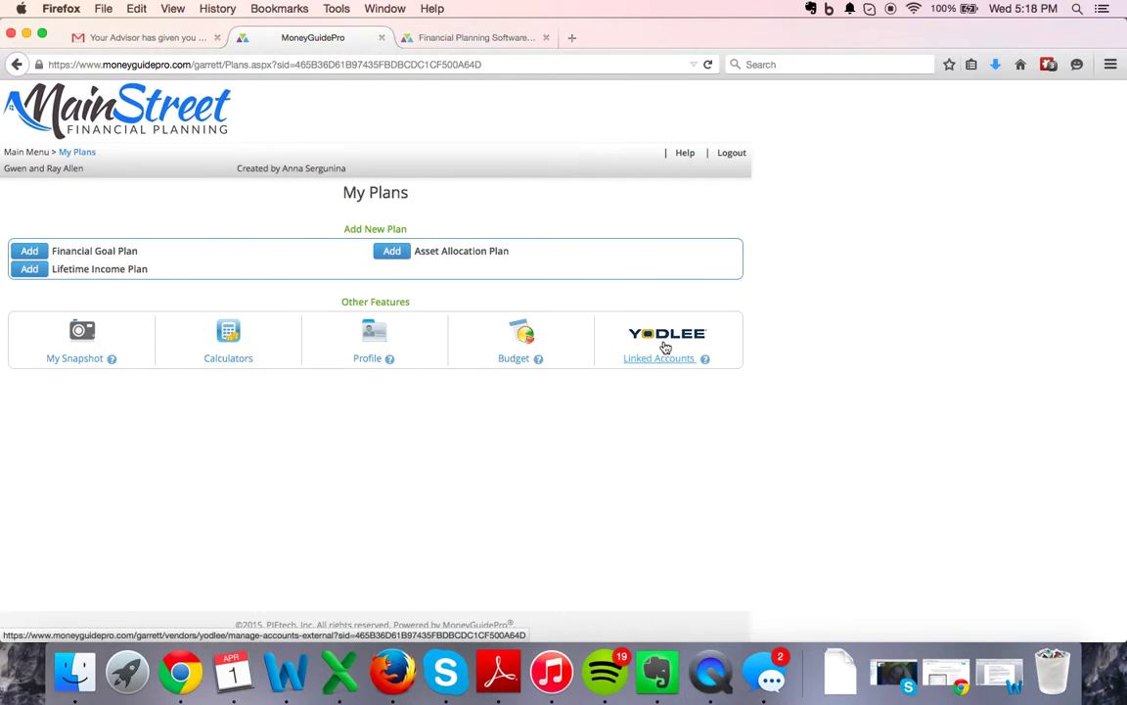
# - Open the Yodlee Linked Accounts tile under Other Features on My Plans
pyautogui.click(664, 344)
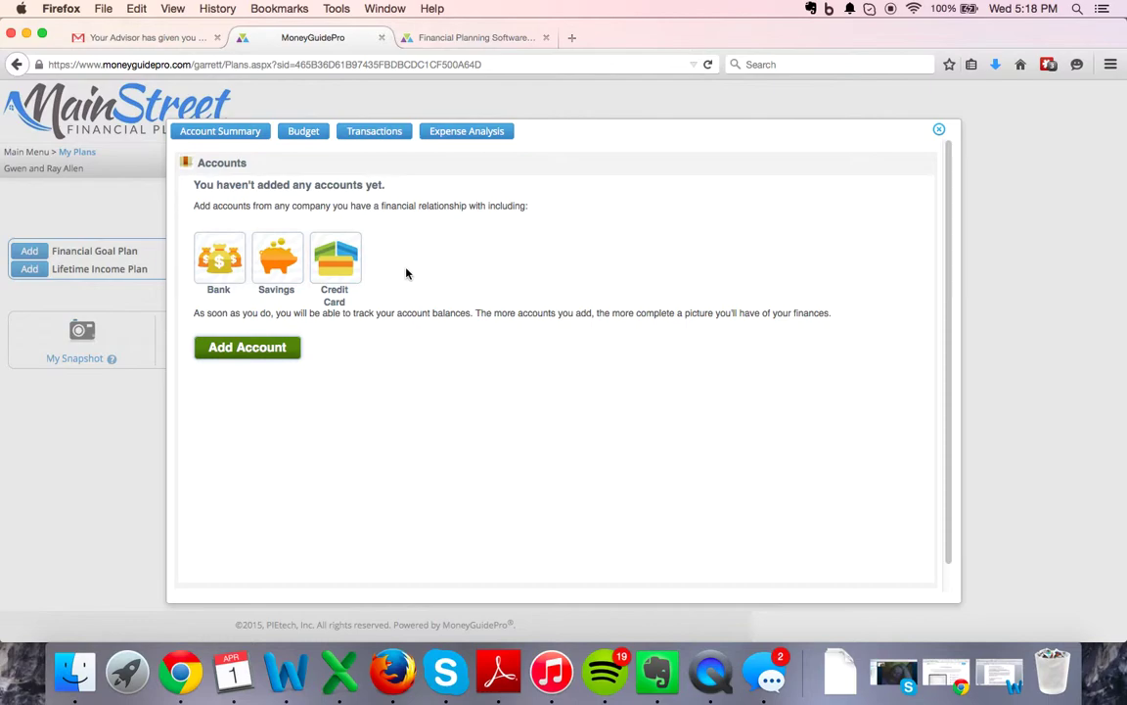
# - Start adding an account and search the Add Accounts dialog for 'bank'
pyautogui.click(260, 352)
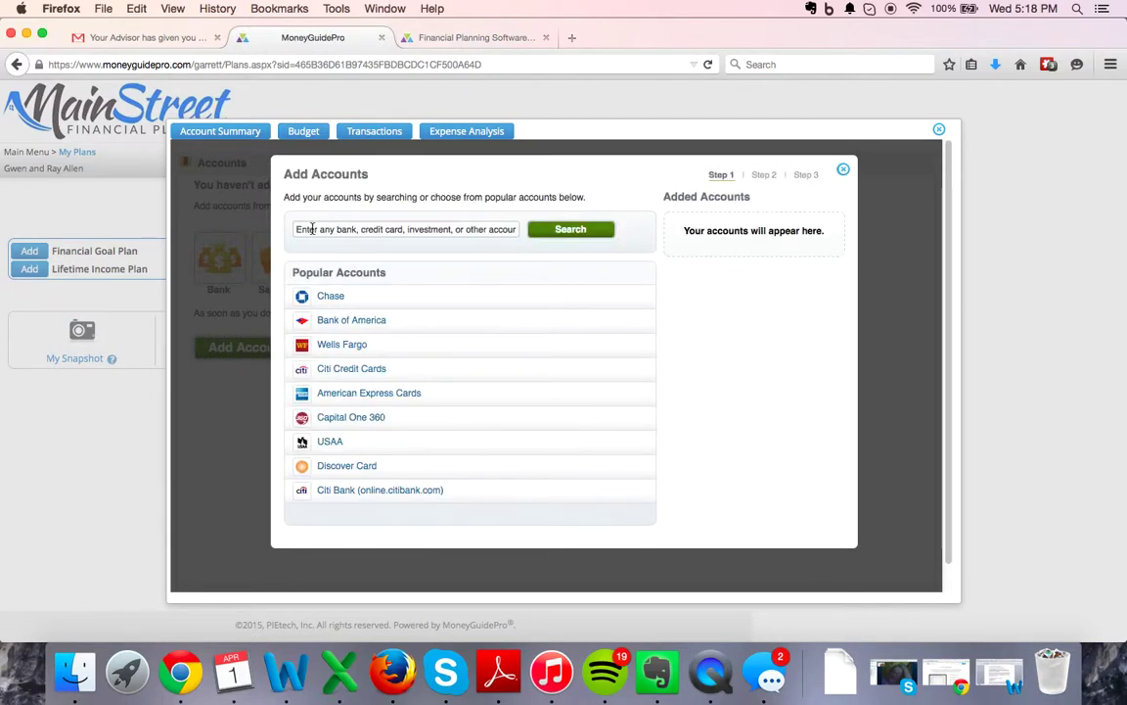
pyautogui.click(312, 229)
pyautogui.write('bank')
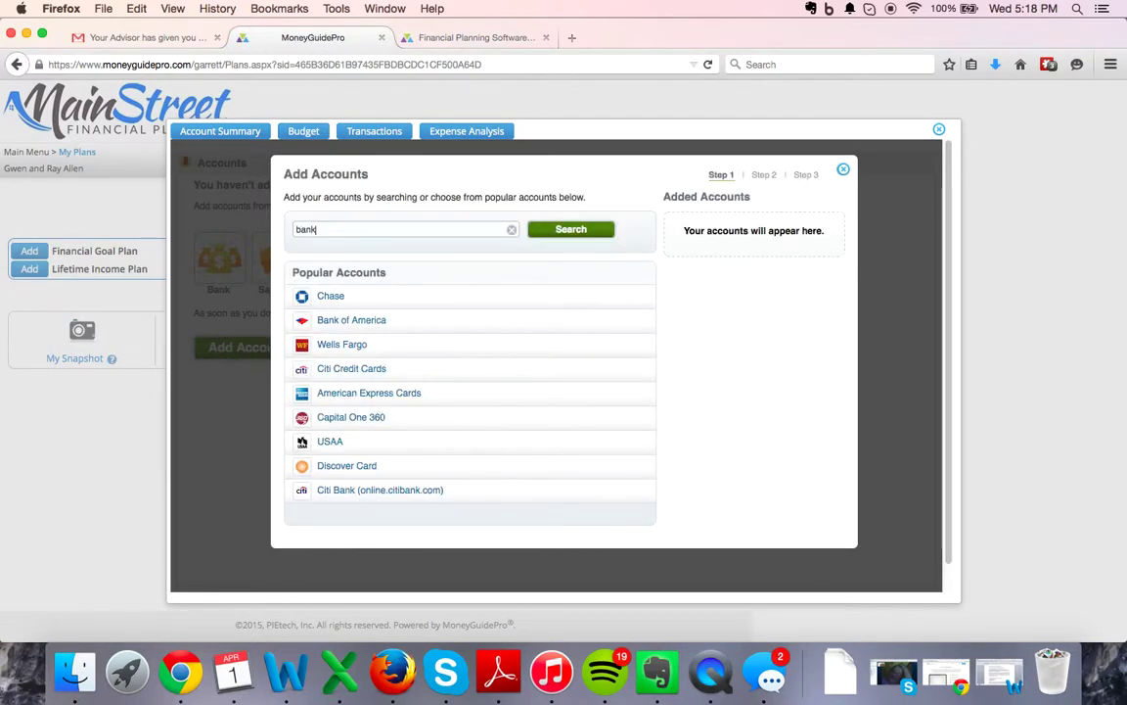